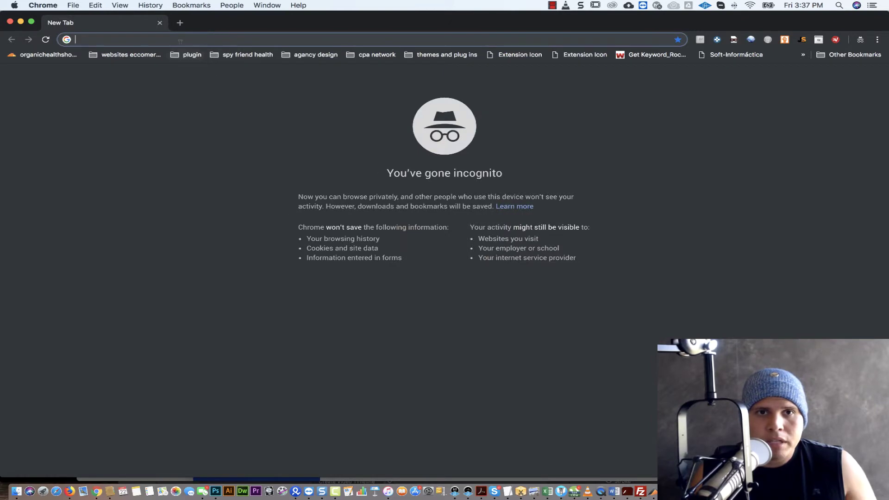
# Step: Open youtube.com in the incognito window and bring up the account menu
pyautogui.write('youtube.com')
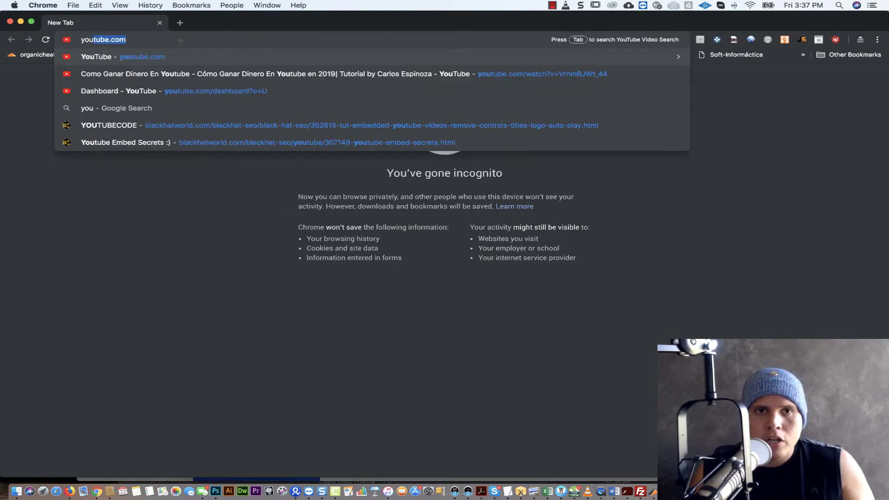
pyautogui.press('Return')
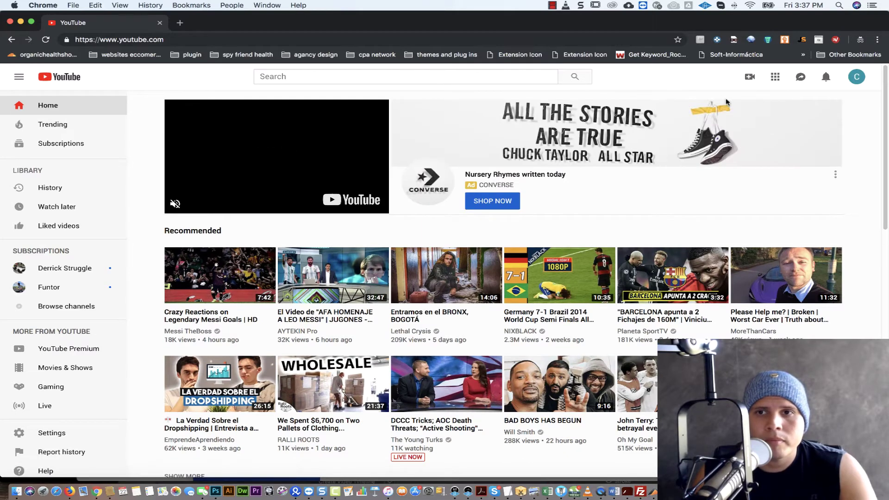
pyautogui.click(855, 79)
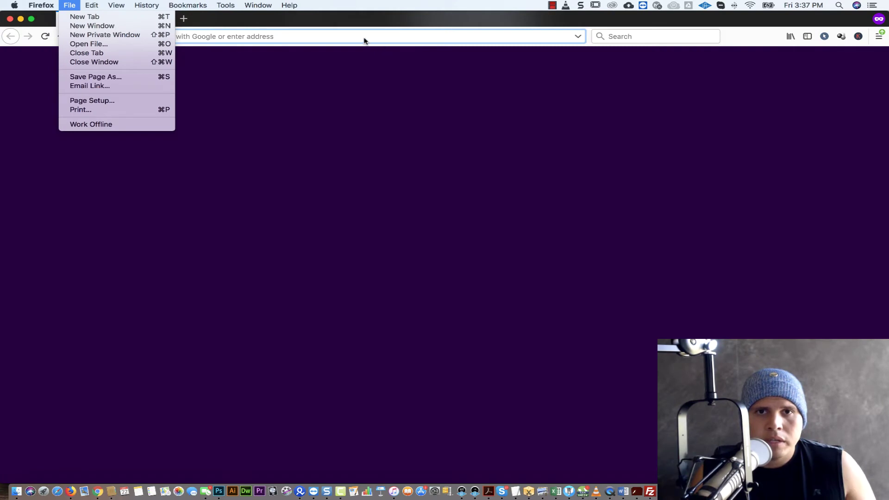
# Step: Switch to a private Firefox window, open youtube.com and start creating a Google account with the For myself option
pyautogui.write('youtube.com/')
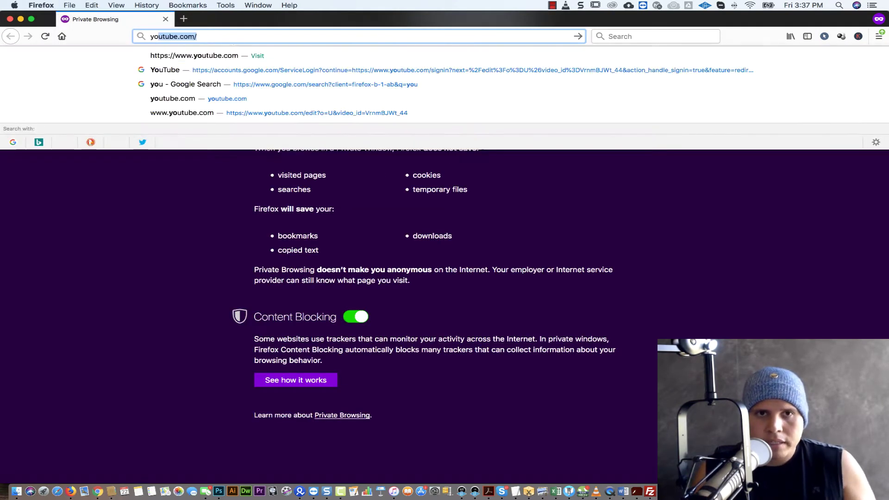
pyautogui.press('Return')
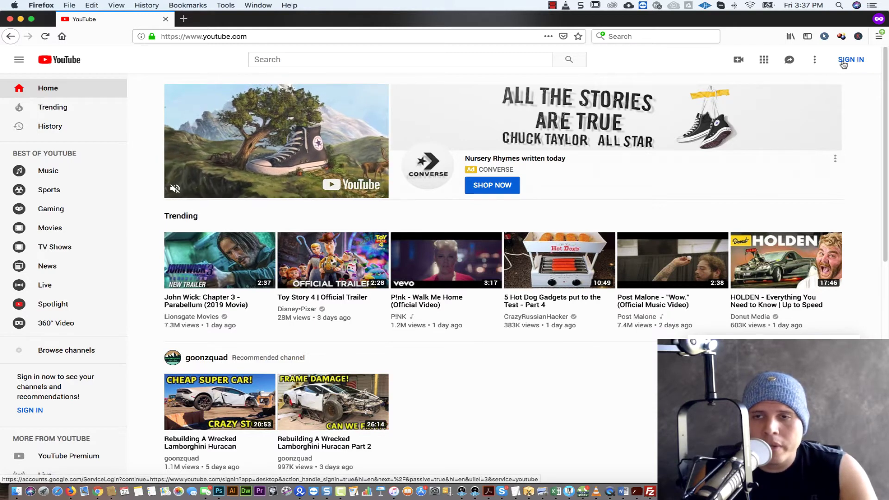
pyautogui.click(855, 60)
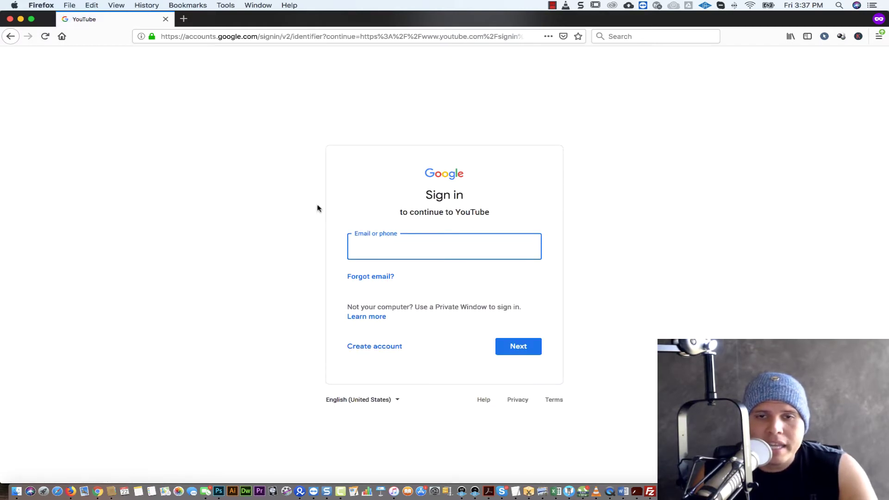
pyautogui.click(379, 348)
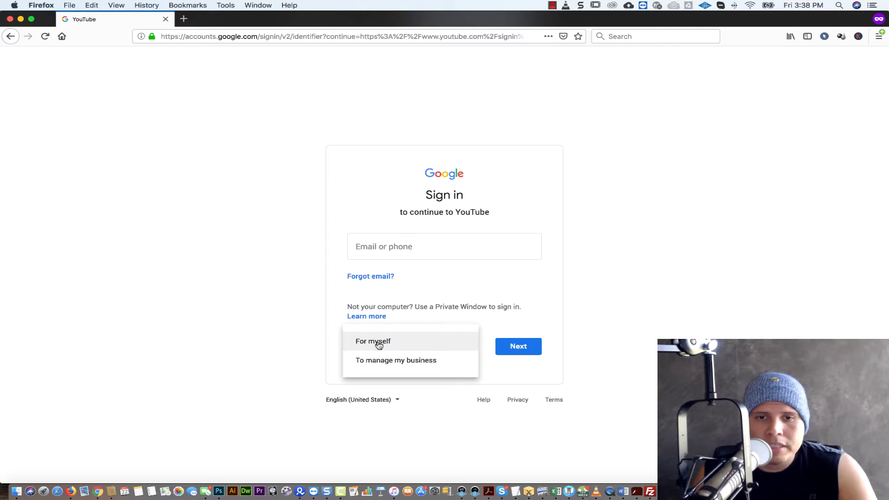
pyautogui.click(379, 345)
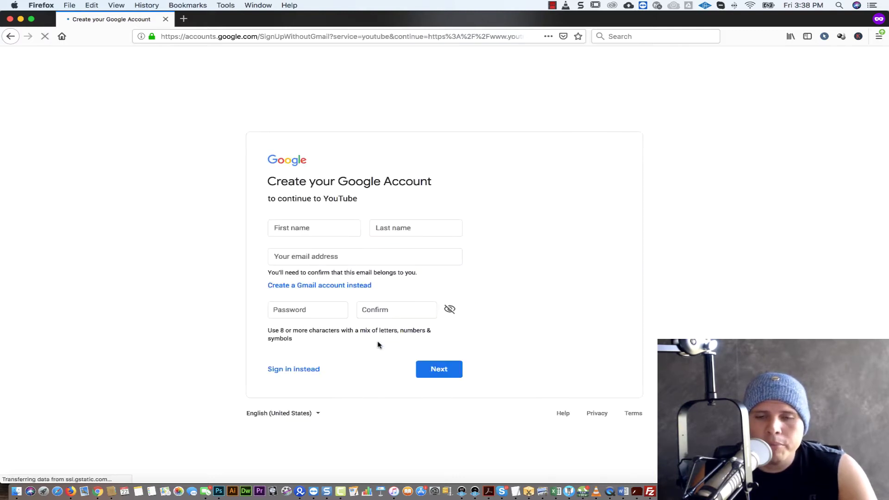
# Step: Go through the empty first name, last name and email fields, and choose to create a Gmail account instead
pyautogui.click(291, 226)
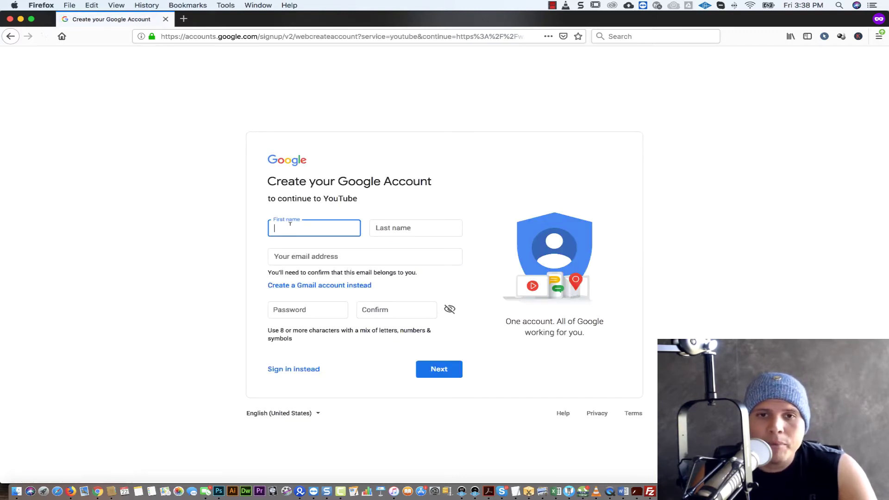
pyautogui.click(372, 234)
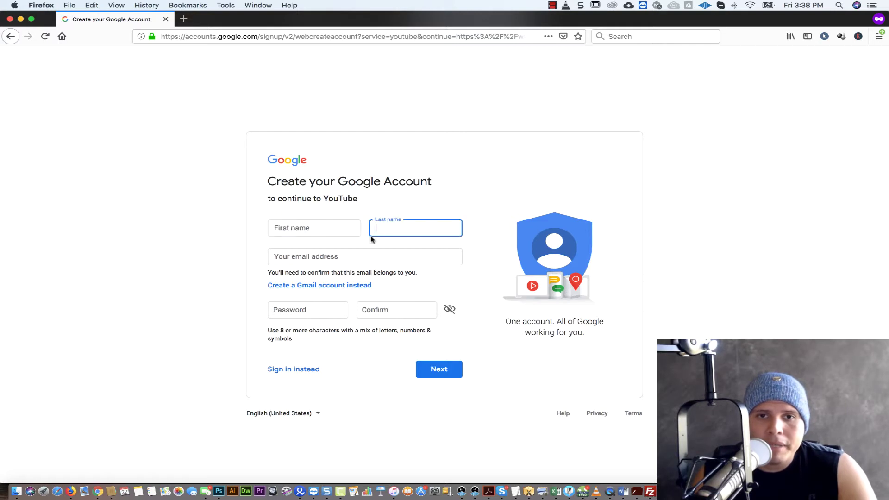
pyautogui.click(303, 255)
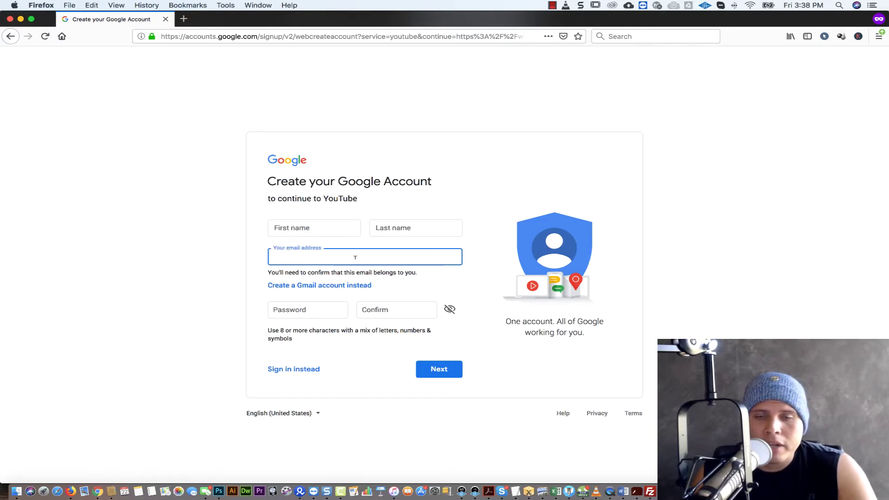
pyautogui.click(300, 288)
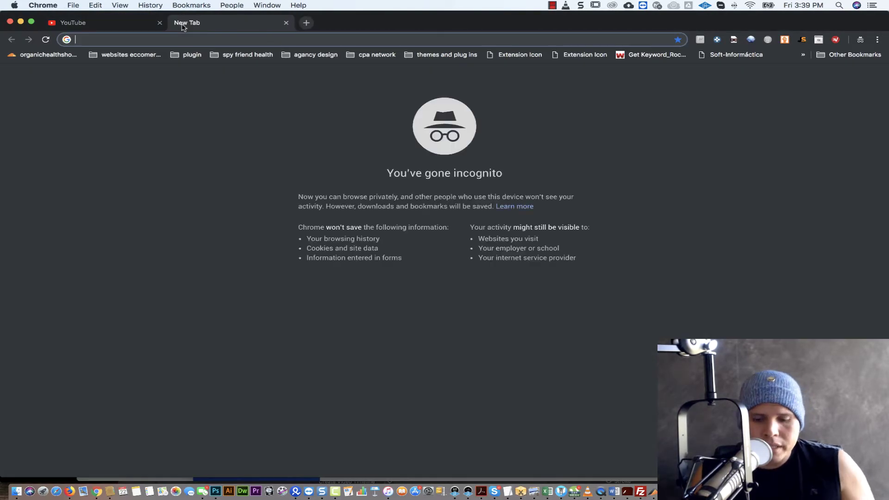
# Step: In a Chrome incognito tab, search Google for "google adsense" and open the Google AdSense start page
pyautogui.write('google.com')
pyautogui.press('Return')
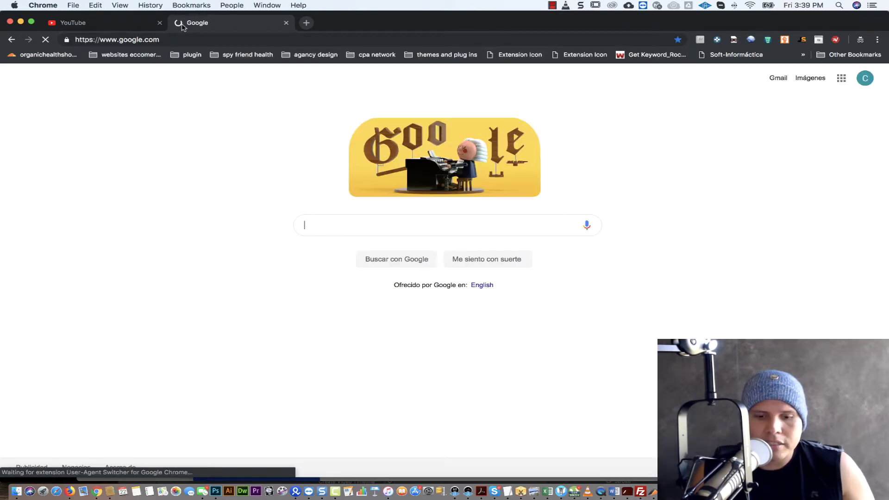
pyautogui.write('gogole')
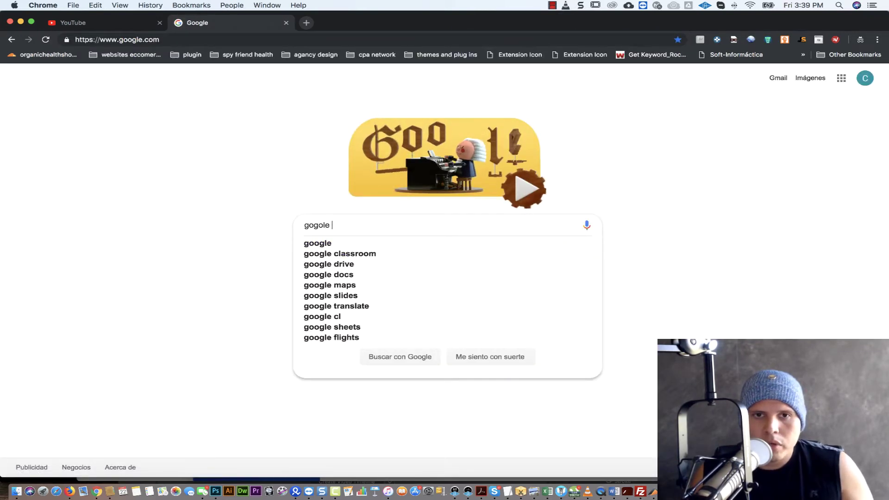
pyautogui.write(' ades')
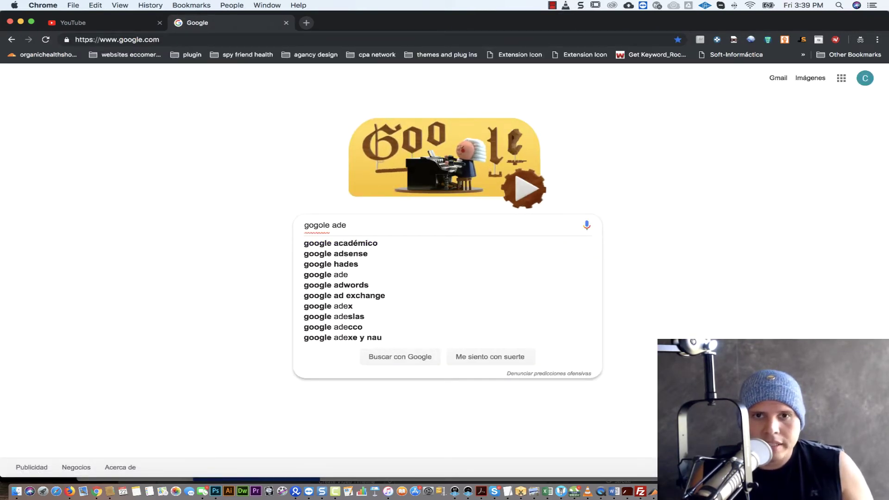
pyautogui.click(359, 254)
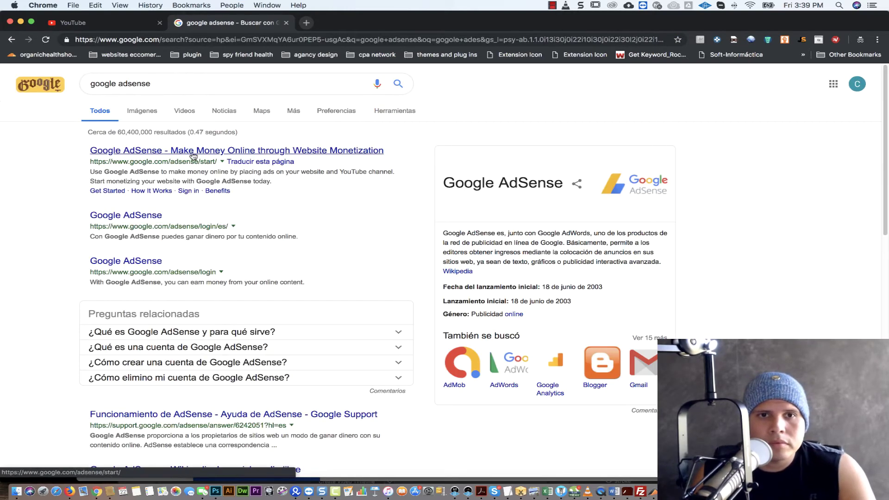
pyautogui.click(193, 151)
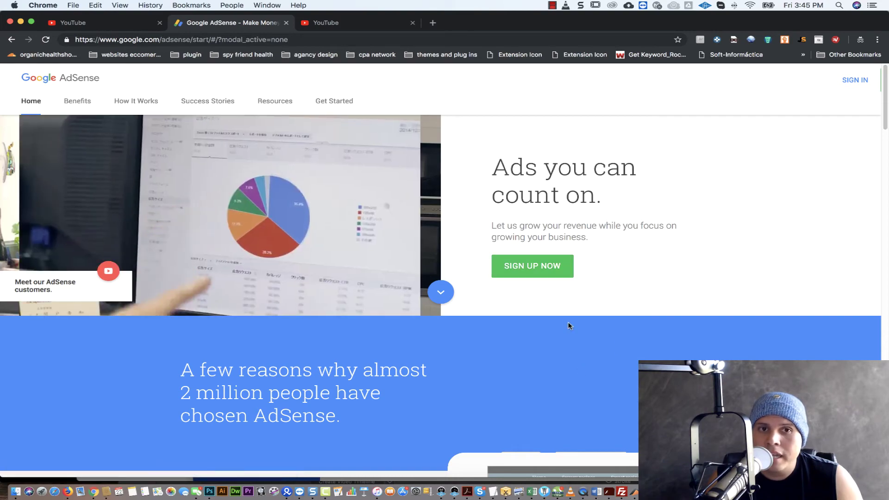
# Step: Minimize the incognito window and open youtube.com in a new tab of the regular Chrome window
pyautogui.press('super+m')
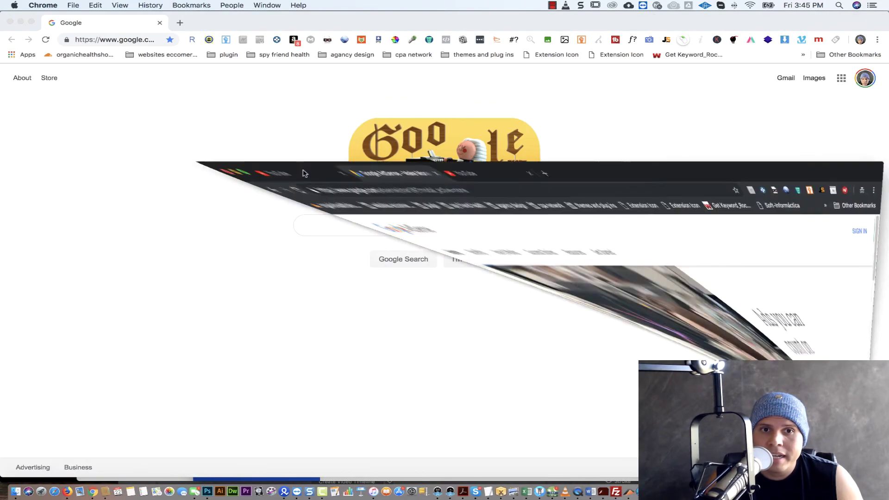
pyautogui.click(180, 23)
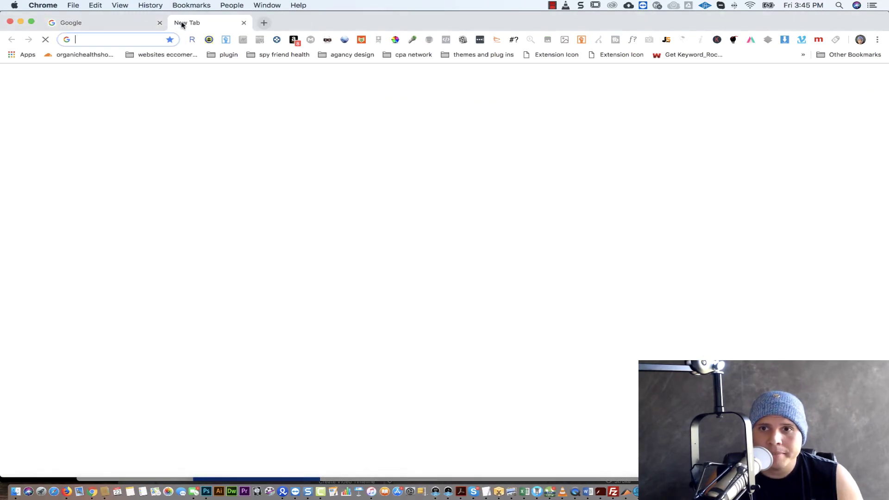
pyautogui.write('youtube.com')
pyautogui.press('Return')
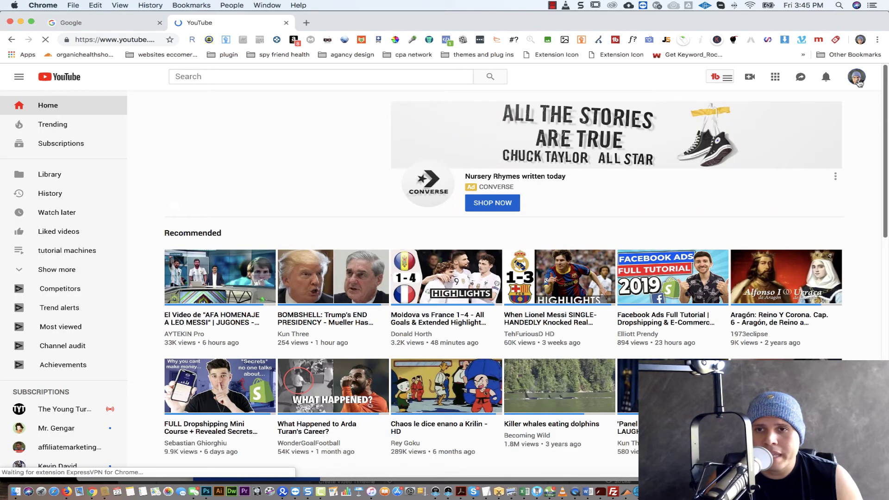
# Step: Open Creator Studio from the account menu and go to the channel's Status and features page
pyautogui.click(857, 78)
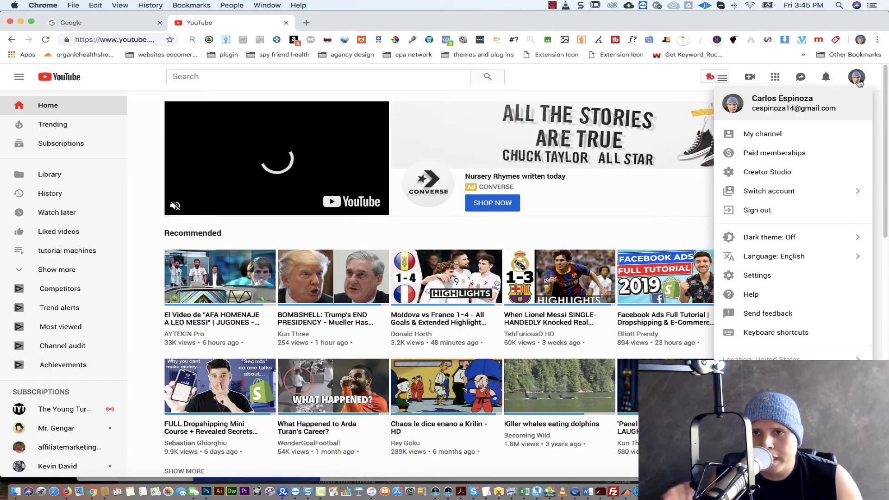
pyautogui.click(766, 172)
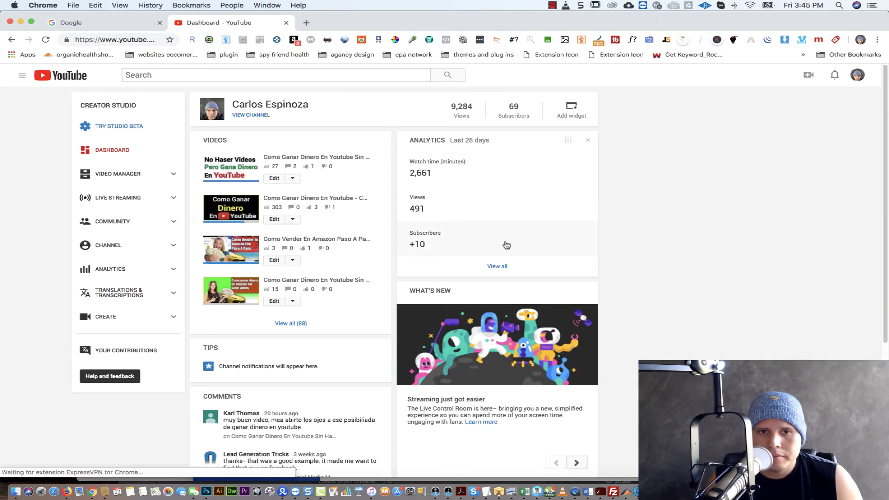
pyautogui.scroll(-1, 504, 244)
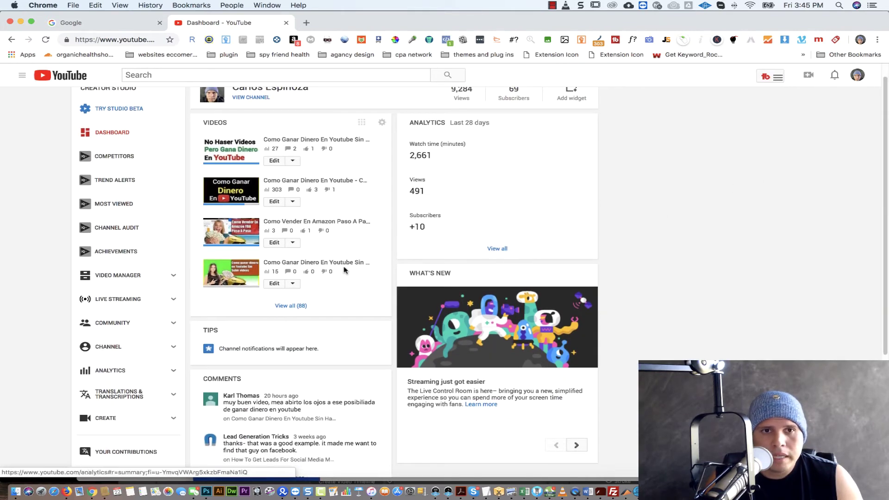
pyautogui.scroll(-1, 342, 268)
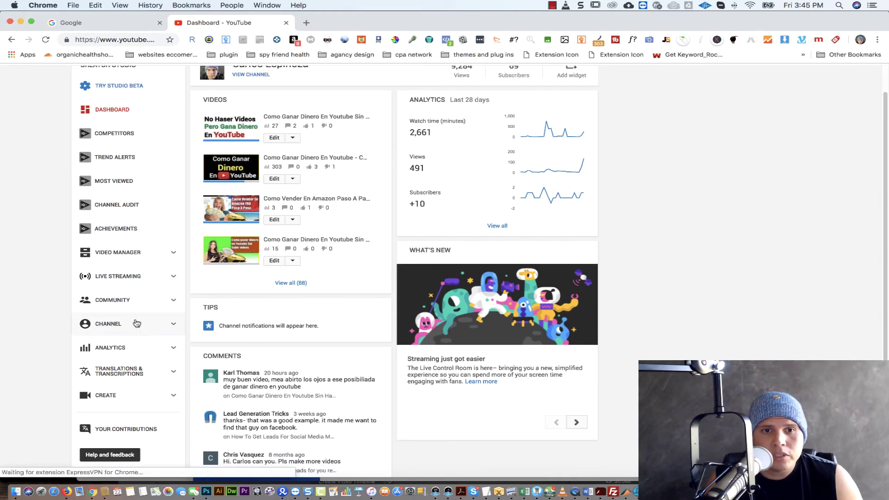
pyautogui.click(164, 329)
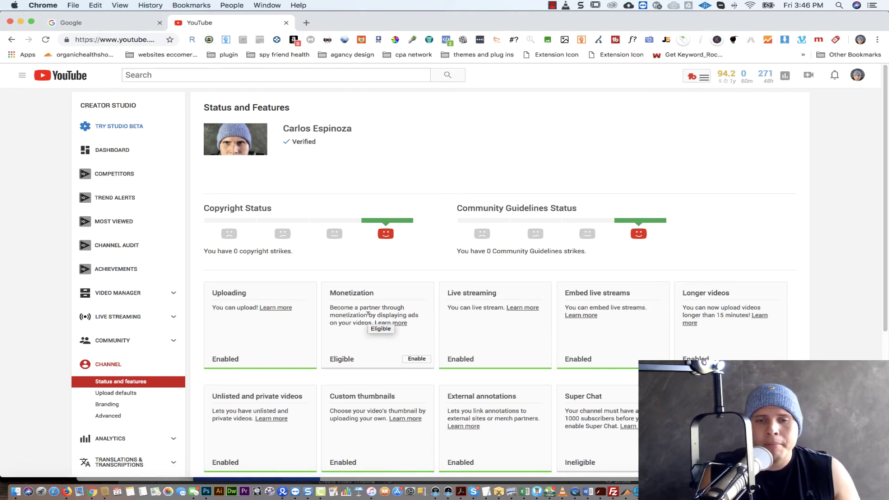
# Step: Enable Monetization for the channel, agreeing to all three YouTube Partner Program statements and accepting the terms
pyautogui.click(417, 359)
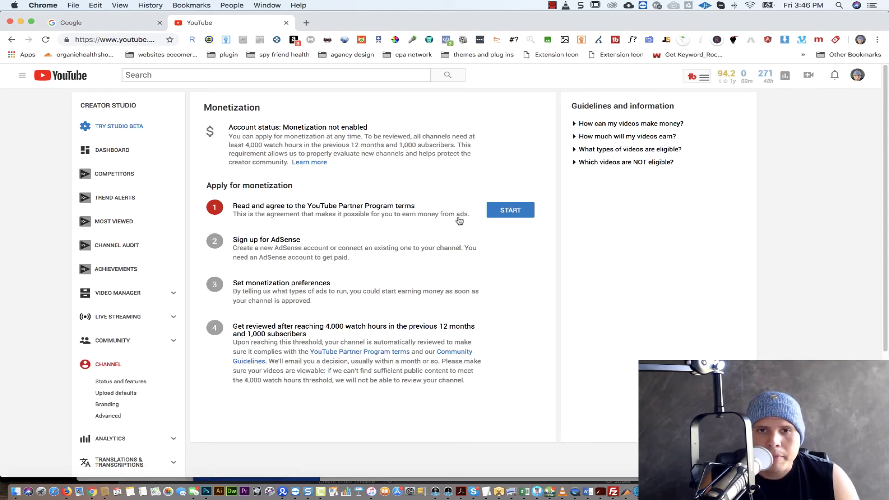
pyautogui.click(519, 212)
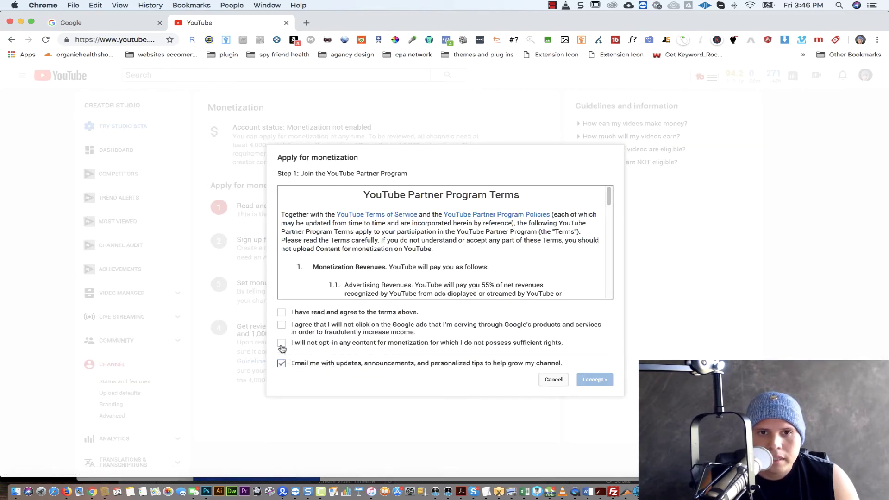
pyautogui.click(281, 324)
pyautogui.click(281, 312)
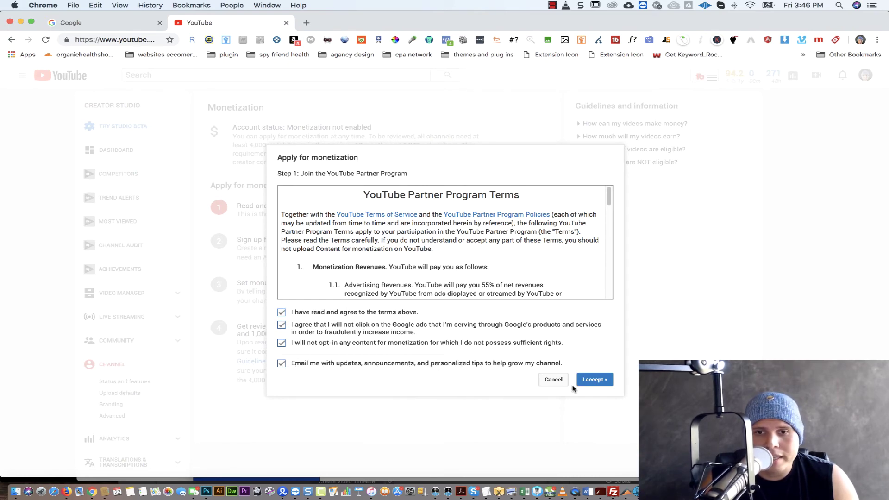
pyautogui.click(595, 379)
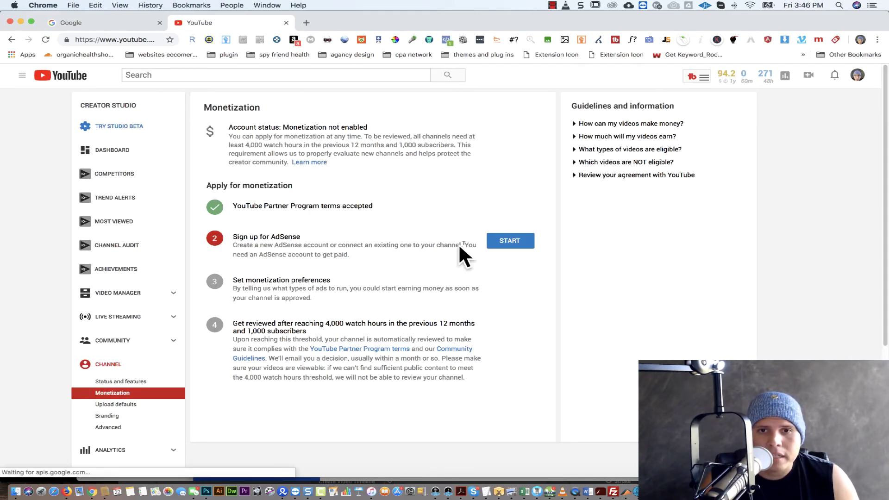
# Step: Start the AdSense sign-up with the first listed Google account and opt in to customized help and performance suggestions
pyautogui.click(509, 242)
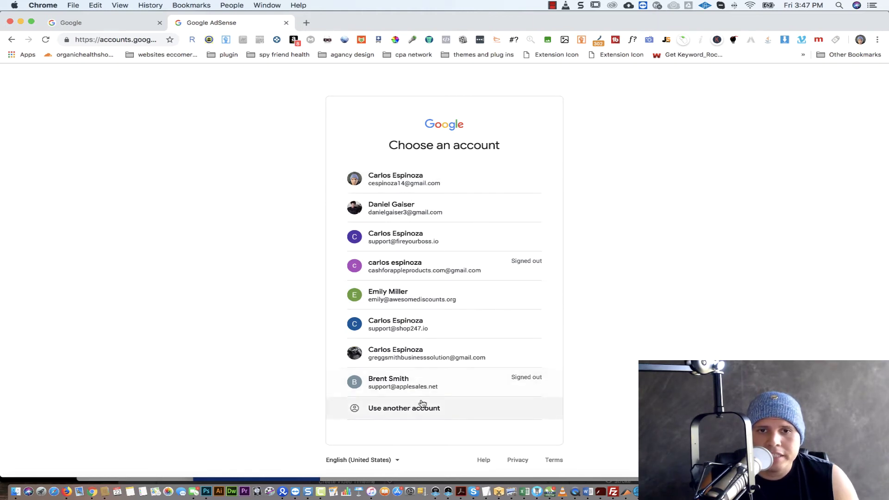
pyautogui.click(402, 182)
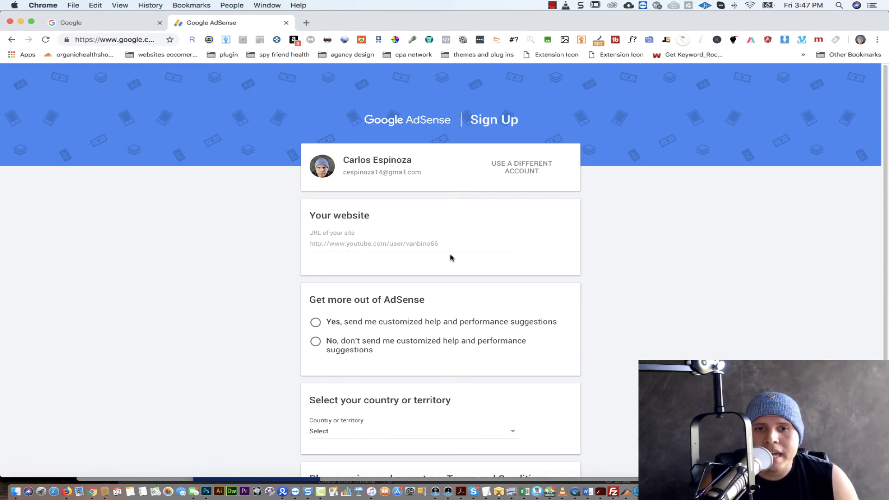
pyautogui.click(315, 322)
# Step: Set the country or territory in the AdSense sign-up form to United States
pyautogui.scroll(-3, 350, 336)
pyautogui.scroll(-2, 370, 306)
pyautogui.click(393, 279)
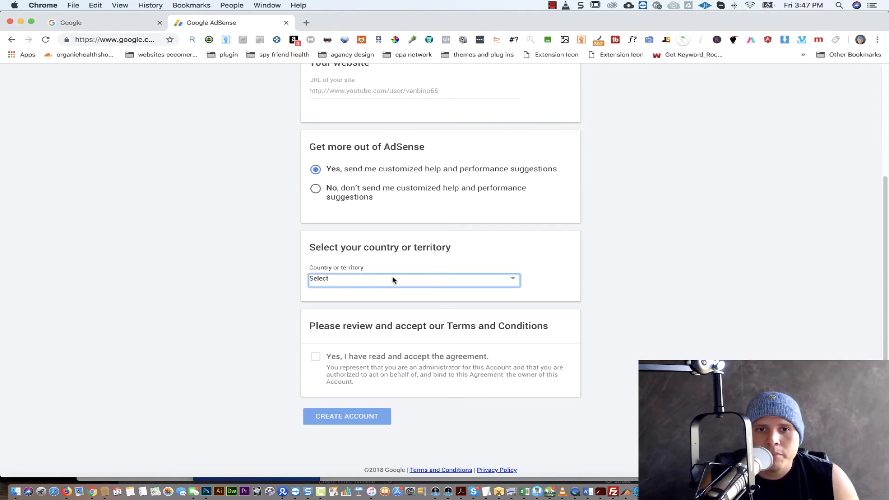
pyautogui.scroll(-5, 366, 324)
pyautogui.scroll(-20, 354, 343)
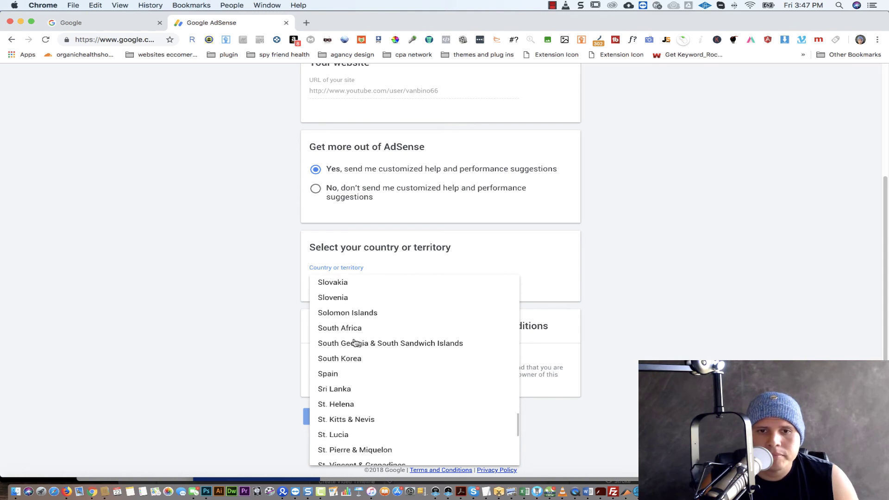
pyautogui.scroll(3, 354, 342)
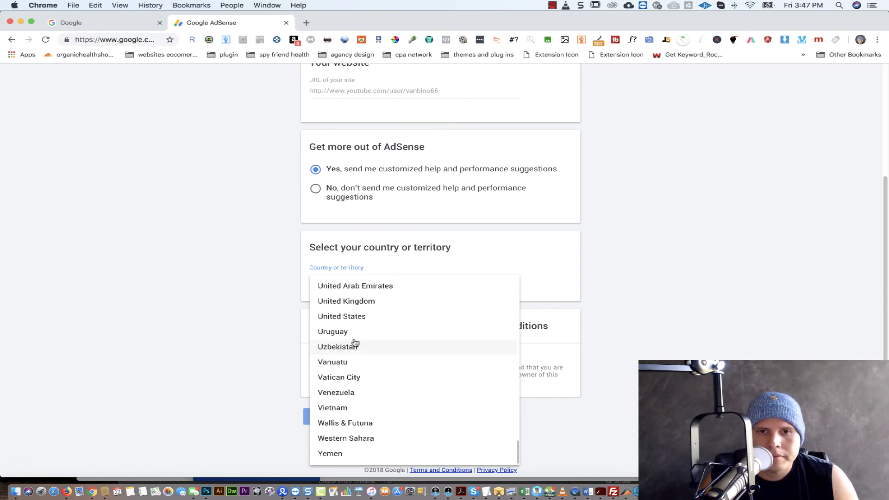
pyautogui.scroll(-2, 354, 342)
pyautogui.scroll(-1, 355, 343)
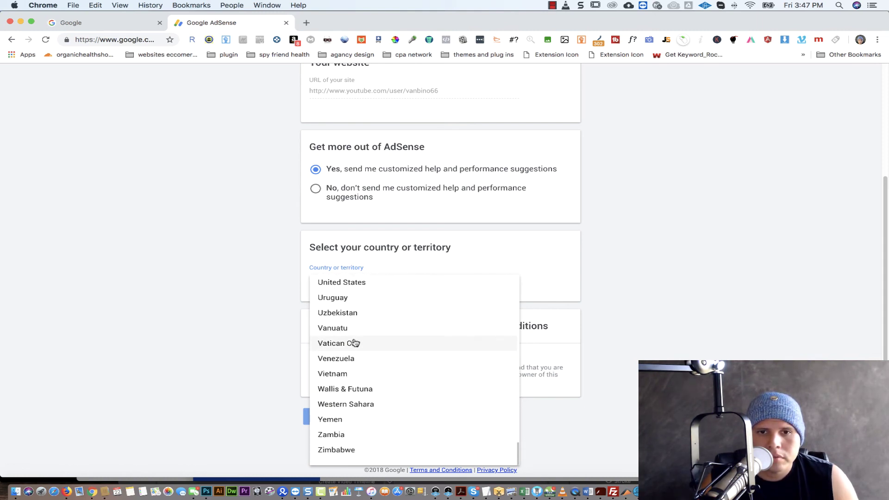
pyautogui.scroll(1, 406, 377)
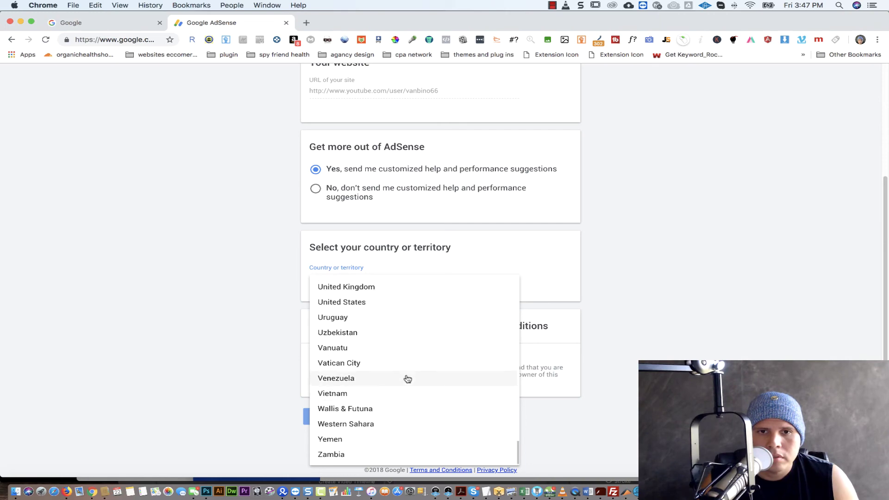
pyautogui.click(366, 303)
# Step: Go through the AdSense Terms and Conditions and mark the agreement as read and accepted
pyautogui.scroll(-10, 440, 393)
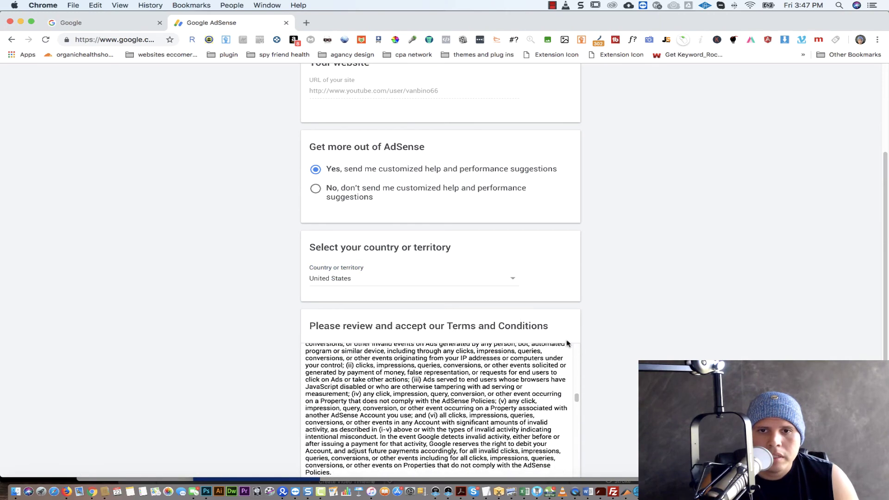
pyautogui.scroll(-3, 598, 323)
pyautogui.click(315, 361)
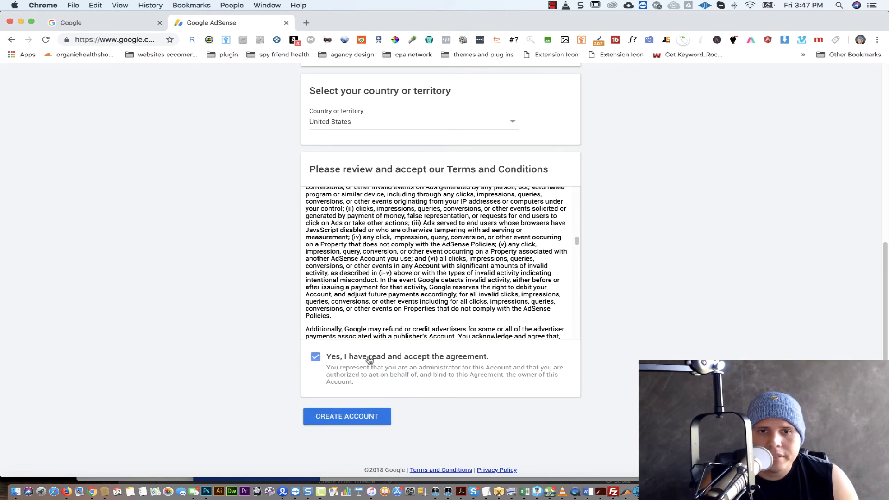
pyautogui.click(375, 416)
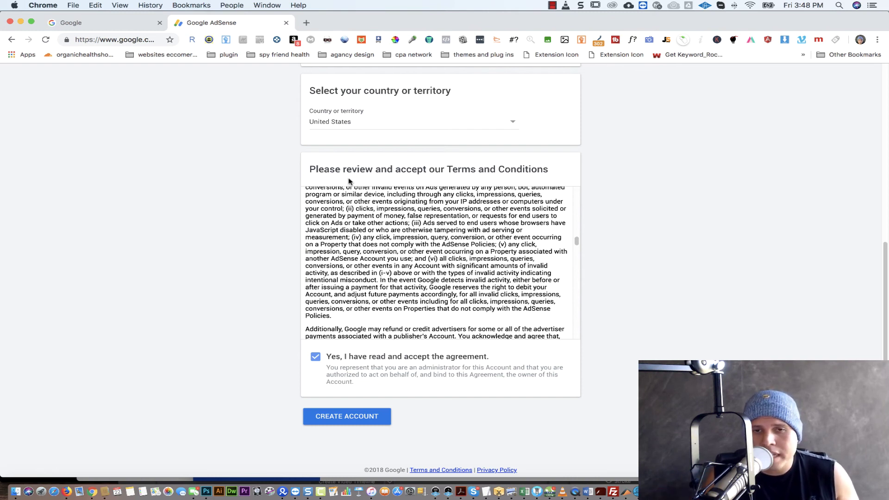
# Step: Review the completed AdSense sign-up form, from the account and website URL down to the country and accepted terms
pyautogui.scroll(7, 297, 238)
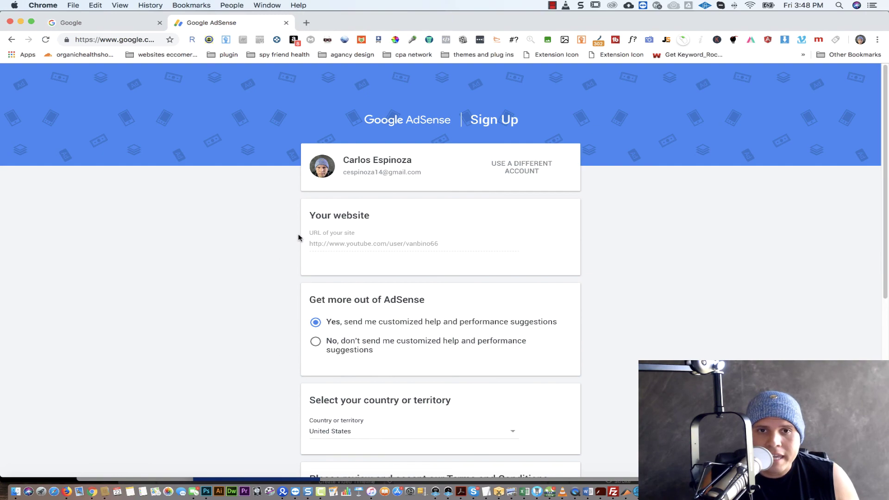
pyautogui.scroll(-7, 440, 198)
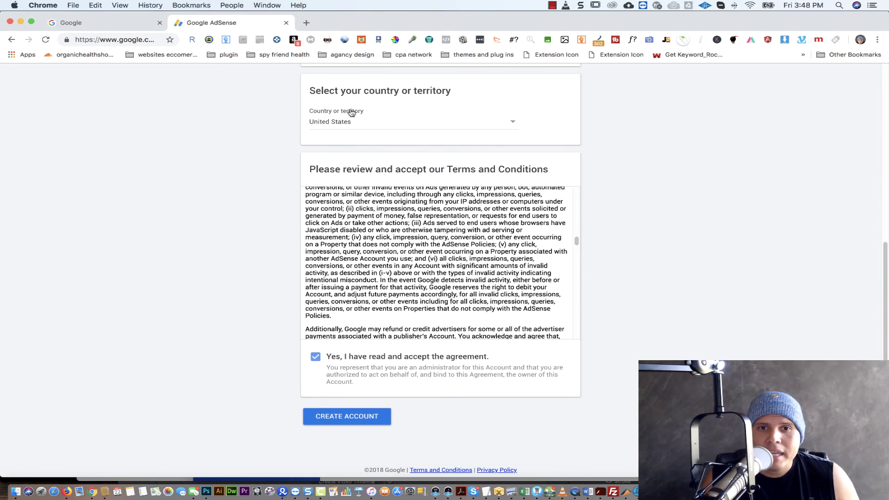
pyautogui.scroll(-5, 327, 198)
pyautogui.scroll(3, 327, 198)
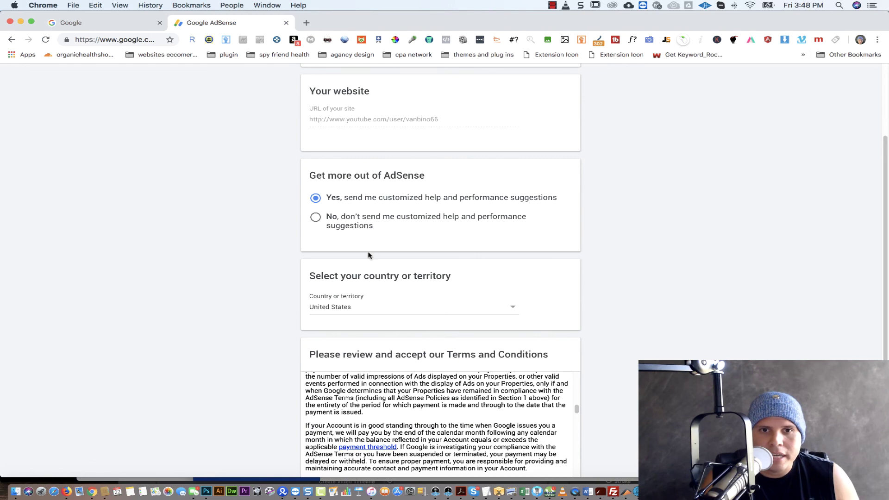
pyautogui.scroll(-2, 369, 252)
pyautogui.scroll(-6, 365, 250)
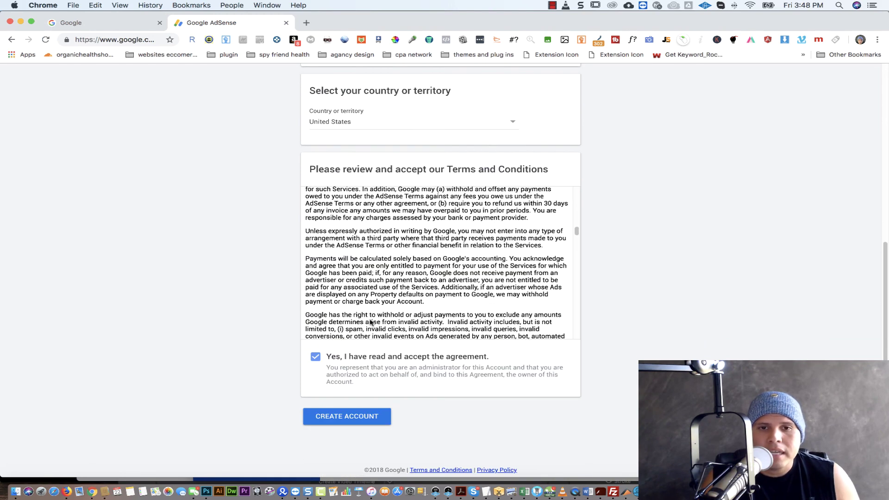